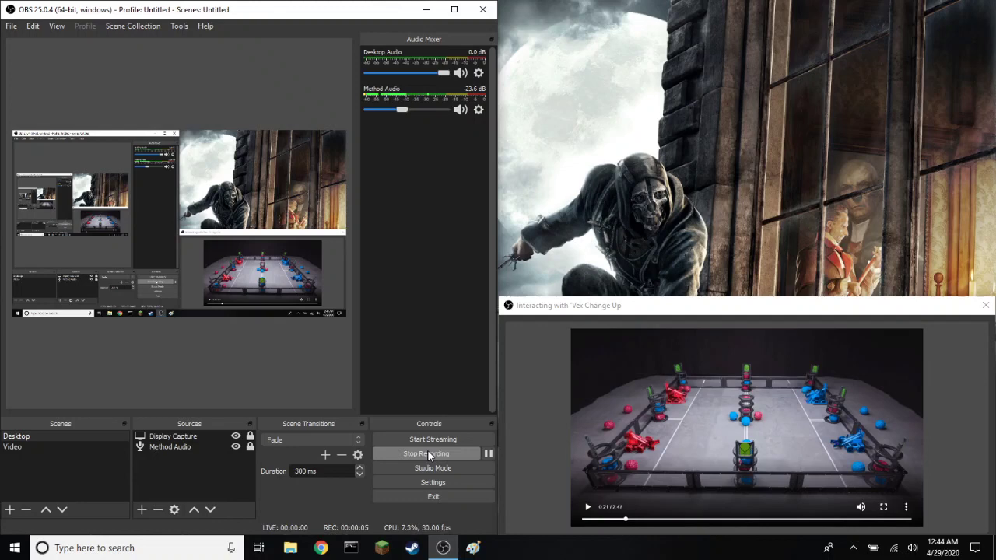
Open Paint and select the Fill tool from the expanded ribbon.
{"action": "left_click", "coordinate": [475, 549]}
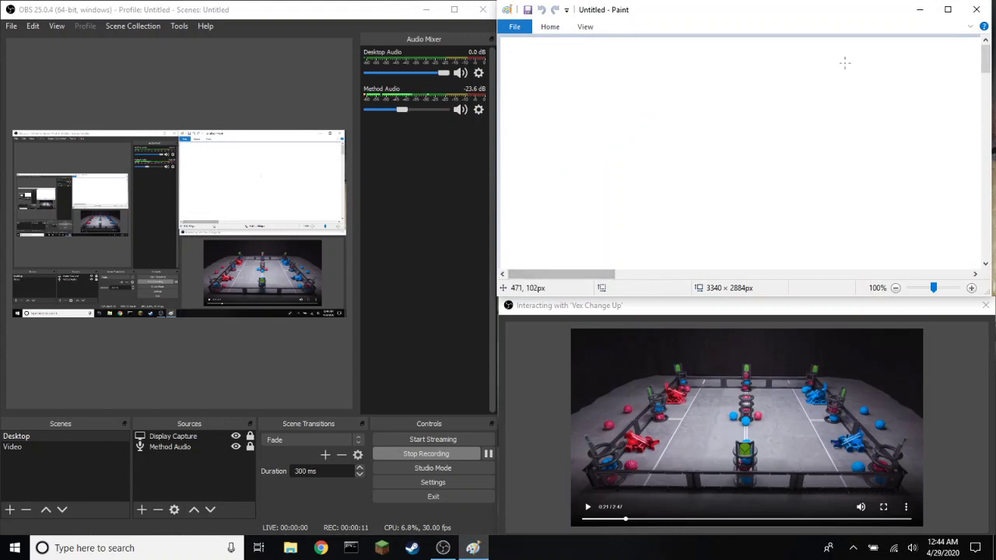
{"action": "left_click", "coordinate": [970, 26]}
{"action": "left_click", "coordinate": [576, 67]}
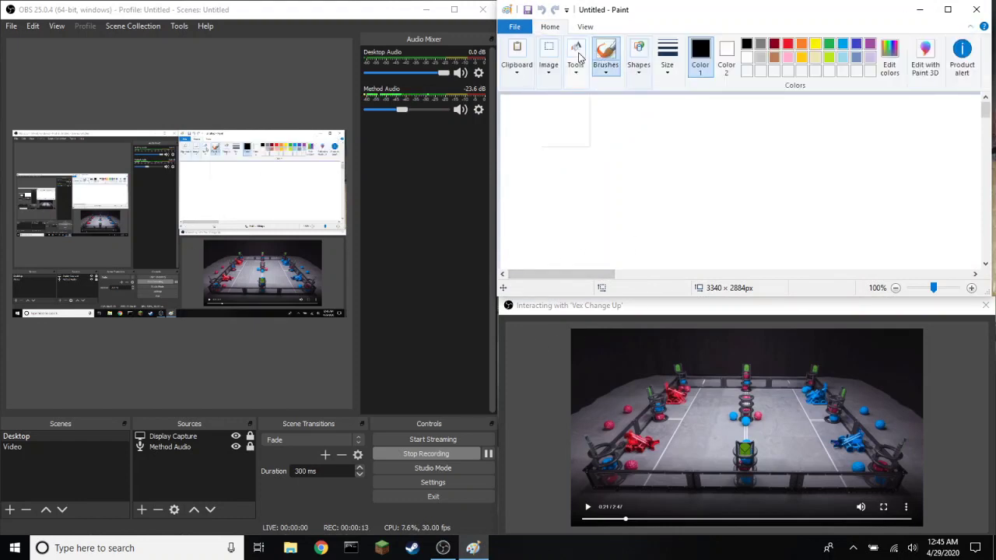
{"action": "left_click", "coordinate": [565, 105]}
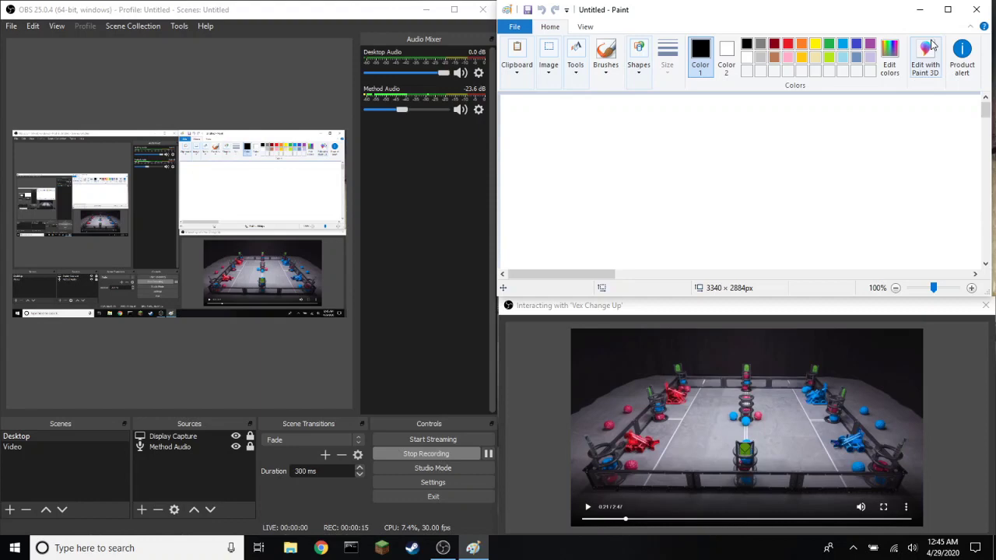
Set a custom colour of Red 0, Green 255, Blue 0 and fill the canvas with it.
{"action": "left_click", "coordinate": [890, 58]}
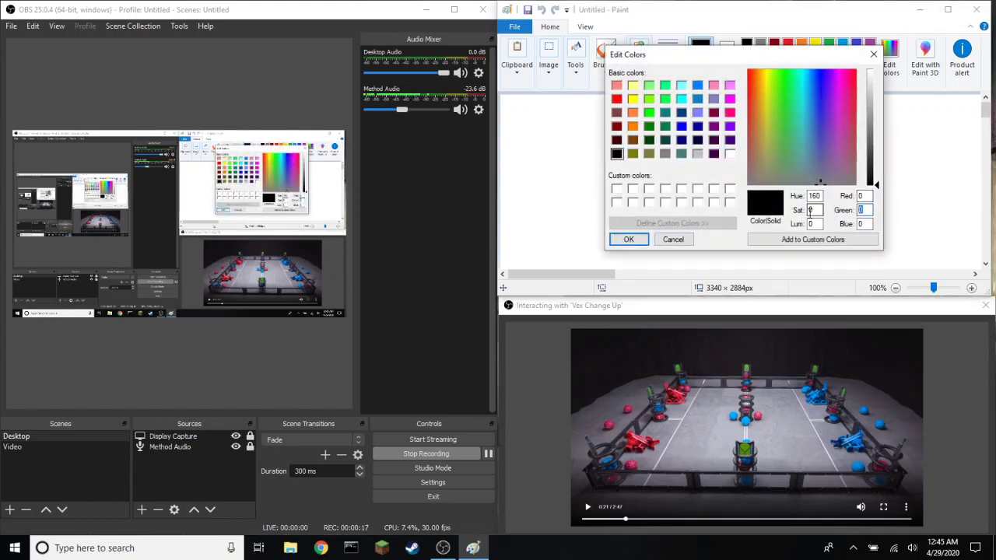
{"action": "type", "text": "255"}
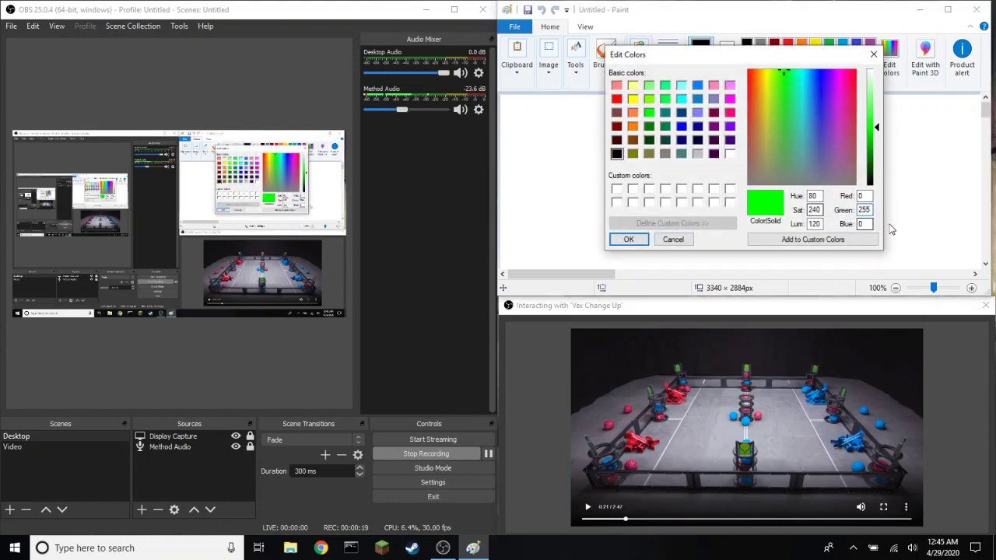
{"action": "left_click", "coordinate": [630, 239]}
{"action": "left_click", "coordinate": [664, 197]}
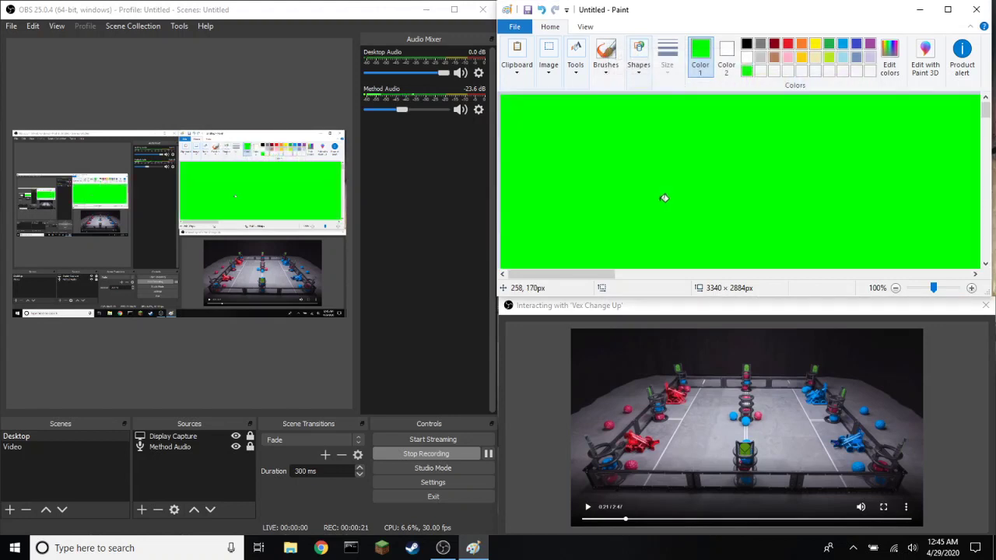
Collapse Paint's ribbon and add a Window Capture source named 'Paint' in OBS.
{"action": "left_click", "coordinate": [971, 26]}
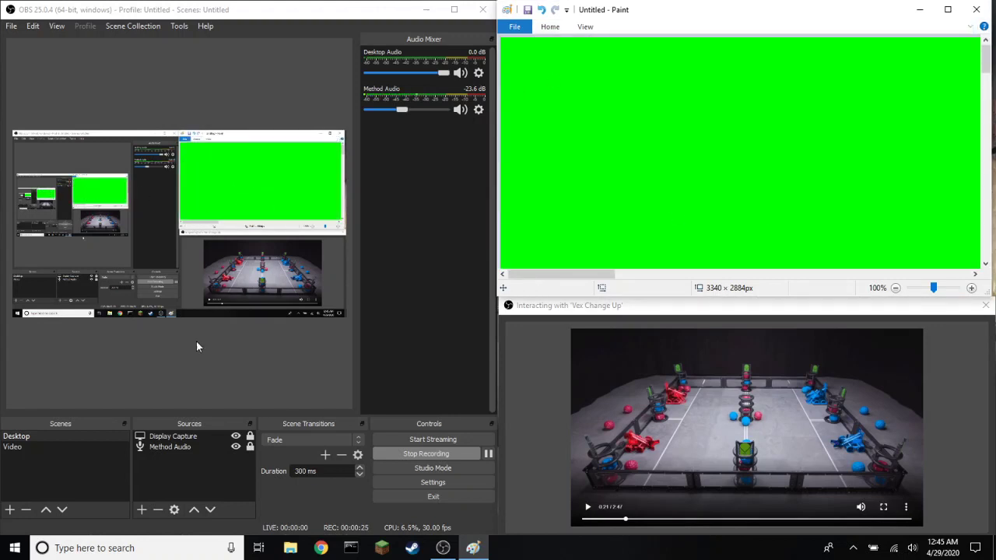
{"action": "left_click", "coordinate": [174, 80]}
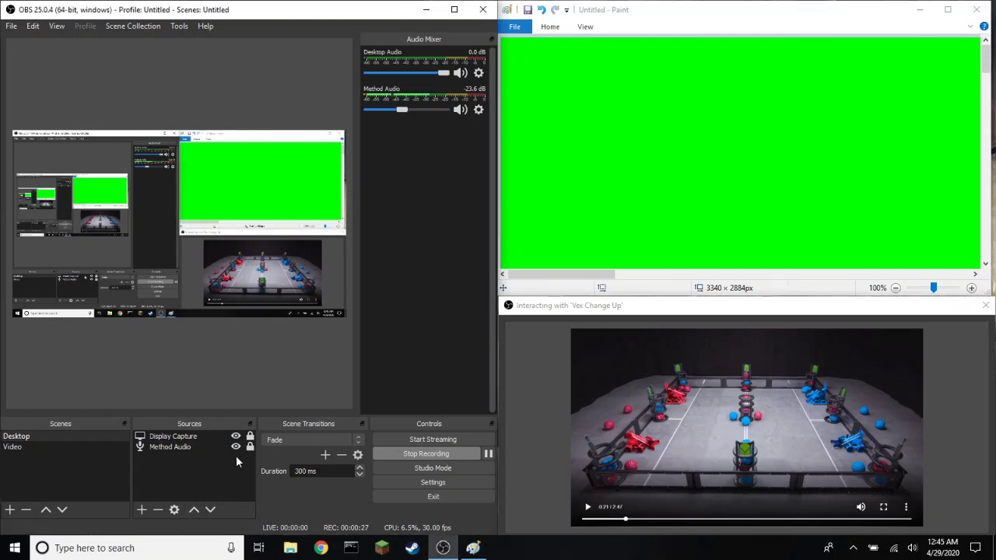
{"action": "left_click", "coordinate": [142, 509]}
{"action": "left_click", "coordinate": [163, 464]}
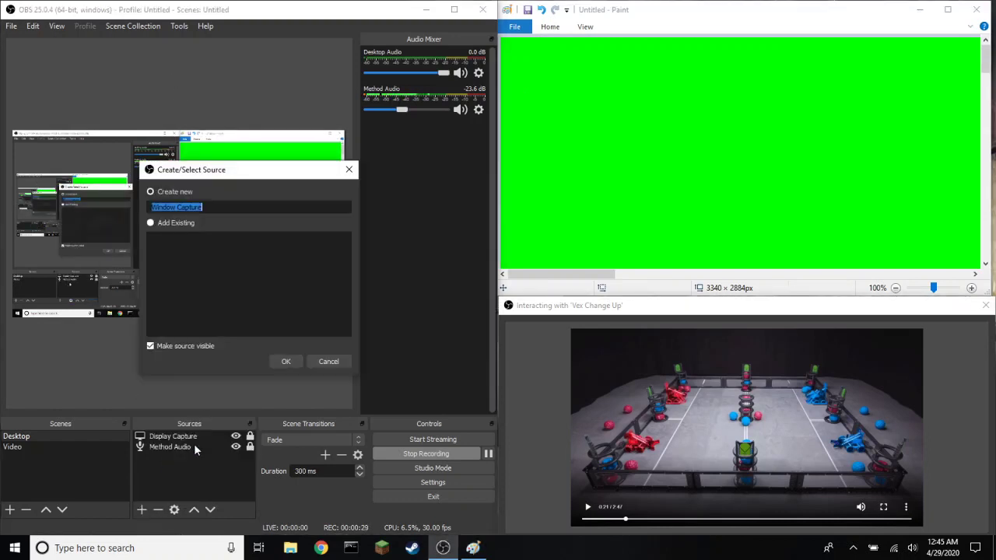
{"action": "type", "text": "Pain"}
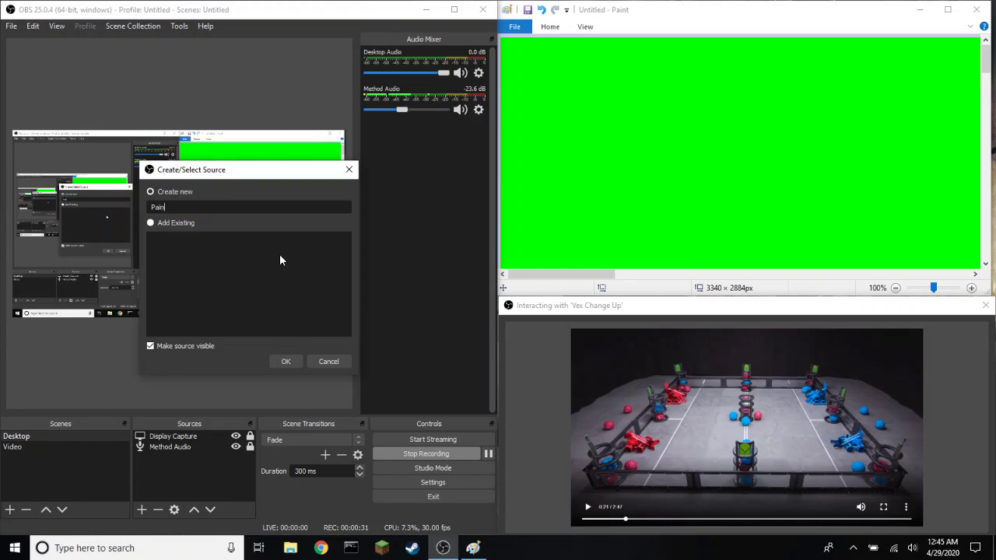
{"action": "type", "text": "t"}
{"action": "left_click", "coordinate": [282, 361]}
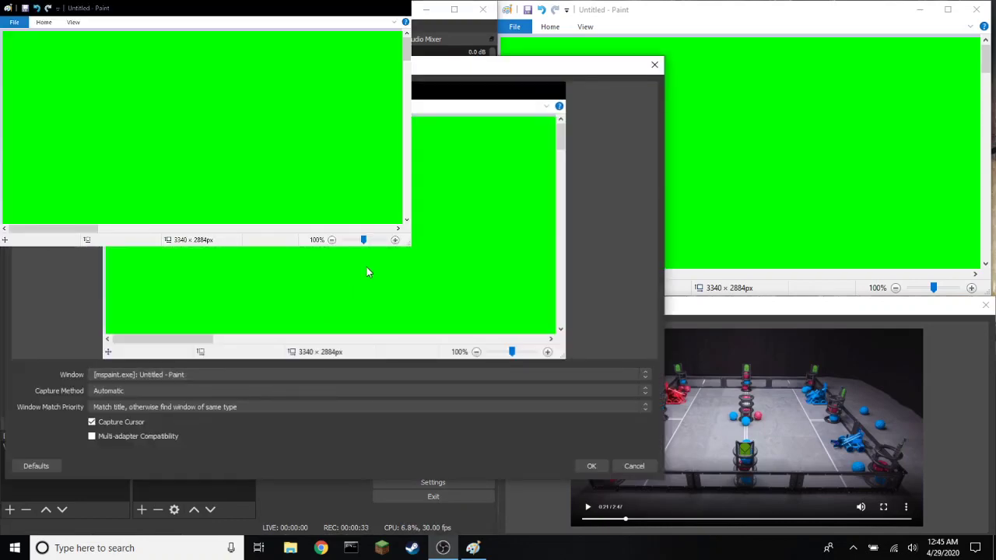
Set the capture window to [mspaint.exe]: Untitled - Paint in the source properties.
{"action": "left_click_drag", "start_coordinate": [289, 67], "coordinate": [708, 98]}
{"action": "mouse_move", "coordinate": [195, 8]}
{"action": "left_mouse_down"}
{"action": "mouse_move", "coordinate": [390, 169]}
{"action": "mouse_move", "coordinate": [247, 223]}
{"action": "left_mouse_up"}
{"action": "left_click_drag", "start_coordinate": [607, 101], "coordinate": [542, 54]}
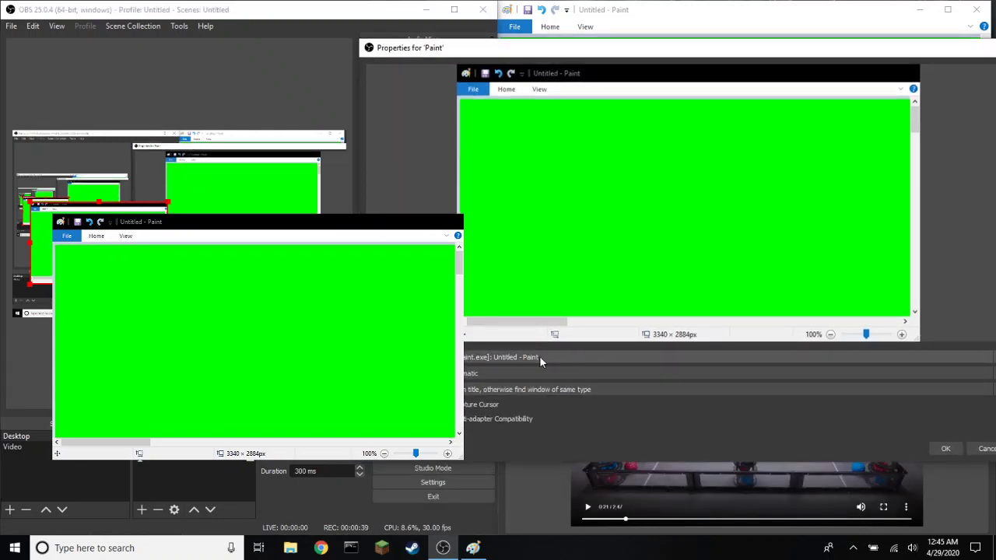
{"action": "left_click", "coordinate": [540, 356]}
{"action": "left_click", "coordinate": [534, 359]}
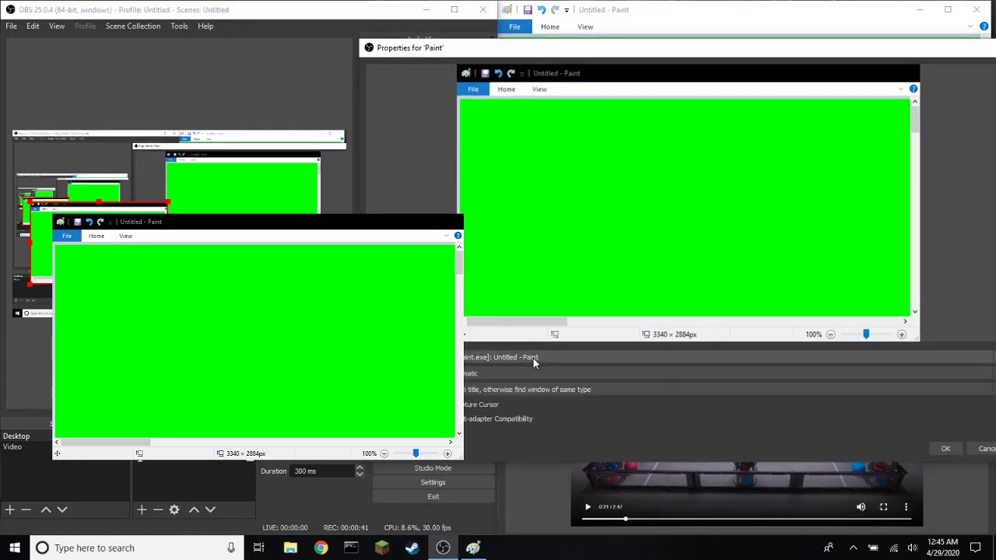
Confirm the Paint capture, then enlarge, crop and move it to the preview's lower right.
{"action": "left_click", "coordinate": [944, 447]}
{"action": "mouse_move", "coordinate": [109, 252]}
{"action": "left_mouse_down"}
{"action": "mouse_move", "coordinate": [205, 271]}
{"action": "mouse_move", "coordinate": [217, 259]}
{"action": "left_mouse_up"}
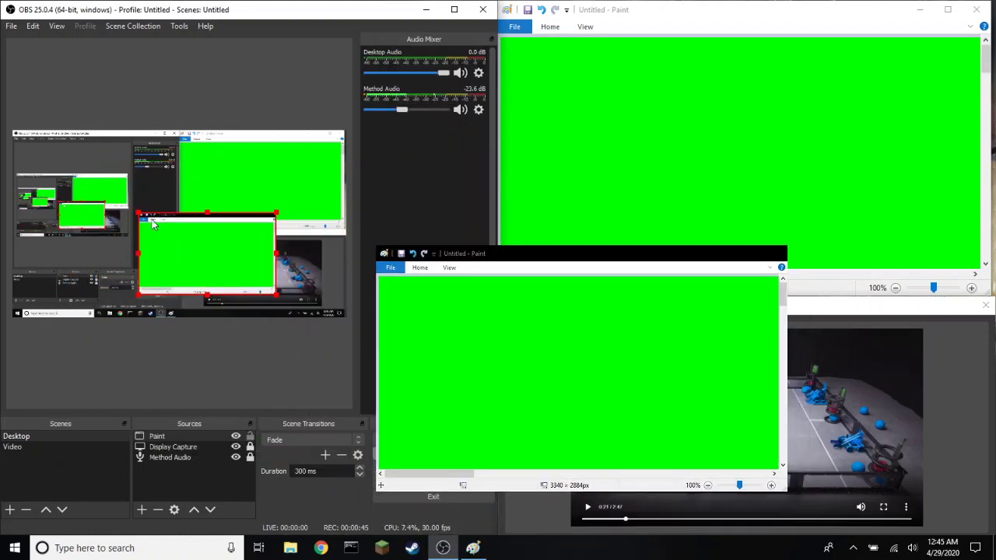
{"action": "mouse_move", "coordinate": [138, 213]}
{"action": "left_mouse_down"}
{"action": "mouse_move", "coordinate": [26, 145]}
{"action": "mouse_move", "coordinate": [49, 147]}
{"action": "mouse_move", "coordinate": [48, 165]}
{"action": "left_mouse_up"}
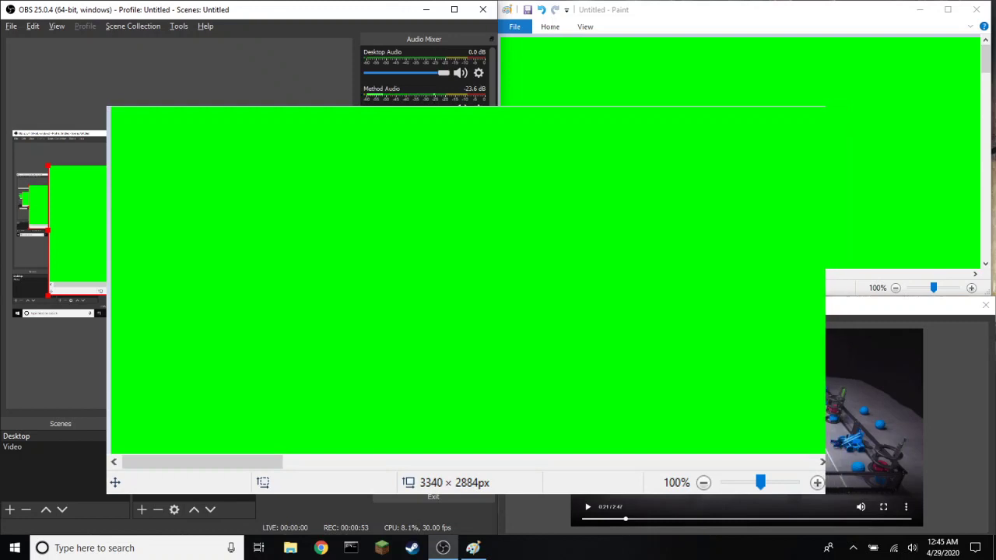
{"action": "left_click_drag", "start_coordinate": [48, 293], "coordinate": [49, 280]}
{"action": "left_click_drag", "start_coordinate": [47, 226], "coordinate": [49, 227]}
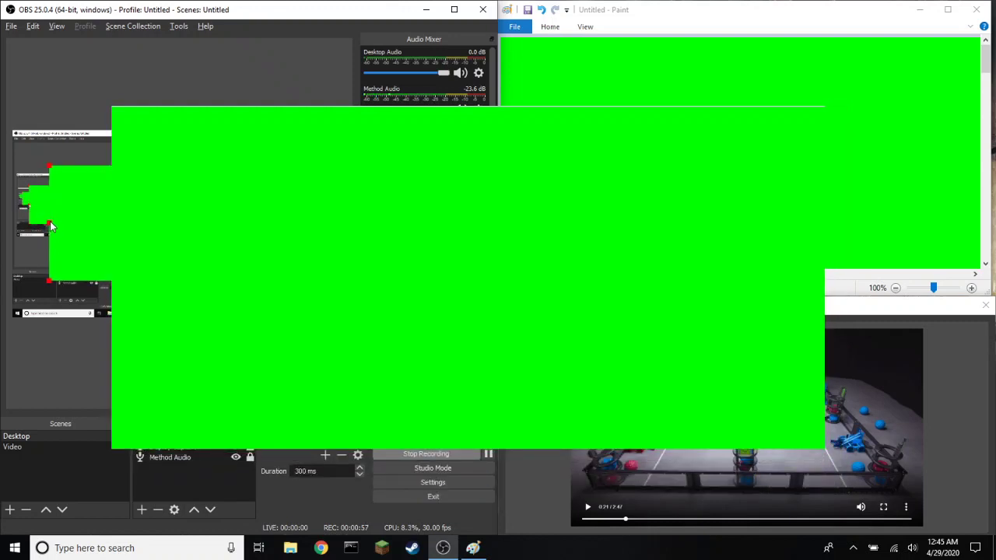
{"action": "mouse_move", "coordinate": [182, 217]}
{"action": "left_mouse_down"}
{"action": "mouse_move", "coordinate": [252, 276]}
{"action": "mouse_move", "coordinate": [264, 278]}
{"action": "mouse_move", "coordinate": [274, 258]}
{"action": "left_mouse_up"}
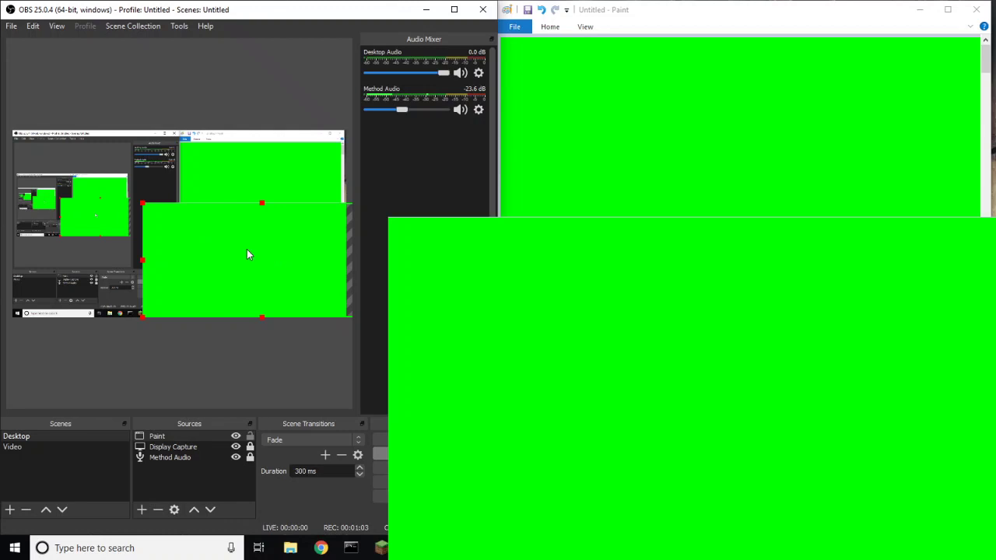
Shrink and reposition the green Paint capture to cover the lower-right video window exactly.
{"action": "right_click", "coordinate": [246, 250]}
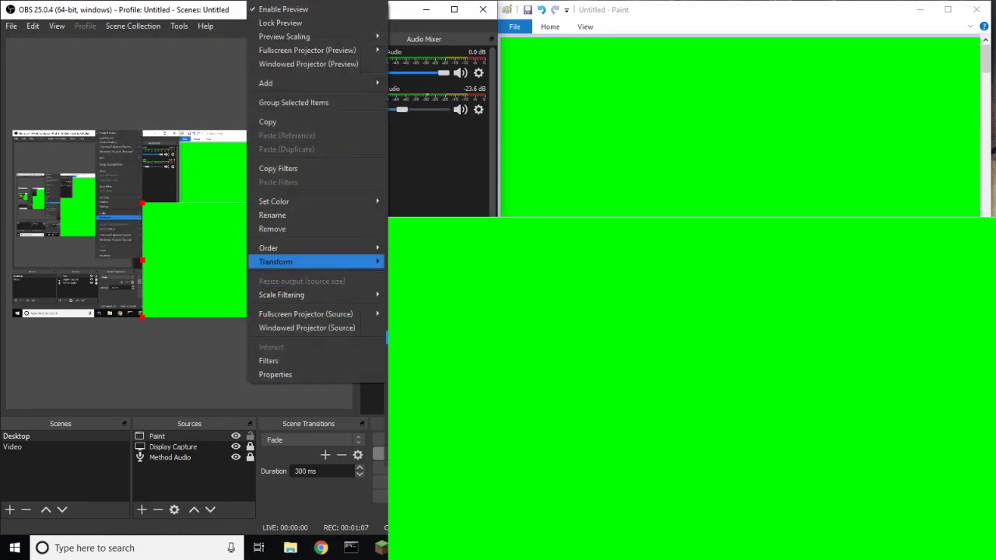
{"action": "left_click", "coordinate": [159, 228]}
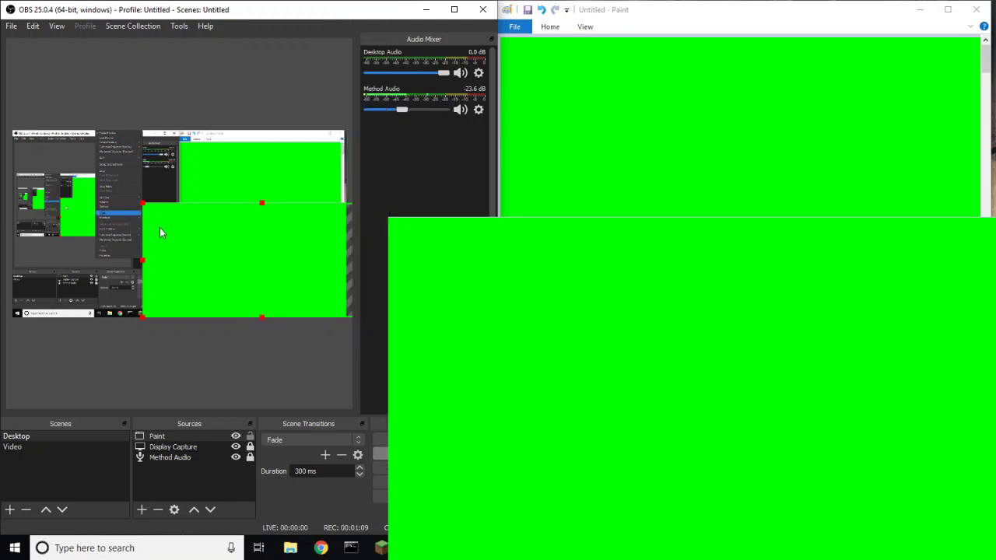
{"action": "mouse_move", "coordinate": [160, 228]}
{"action": "left_mouse_down"}
{"action": "mouse_move", "coordinate": [210, 191]}
{"action": "mouse_move", "coordinate": [239, 197]}
{"action": "left_mouse_up"}
{"action": "right_click", "coordinate": [249, 194]}
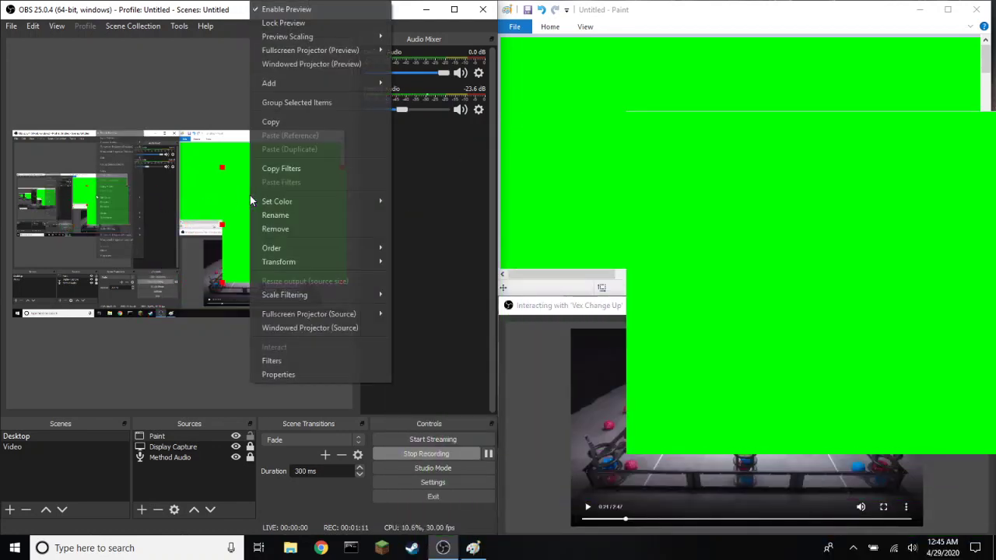
{"action": "mouse_move", "coordinate": [330, 264]}
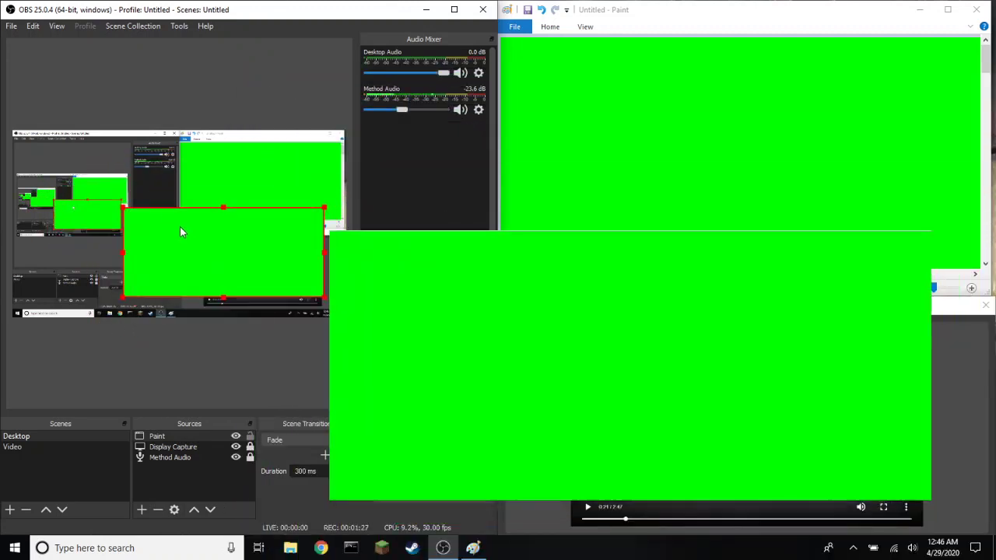
{"action": "left_click_drag", "start_coordinate": [336, 215], "coordinate": [285, 238]}
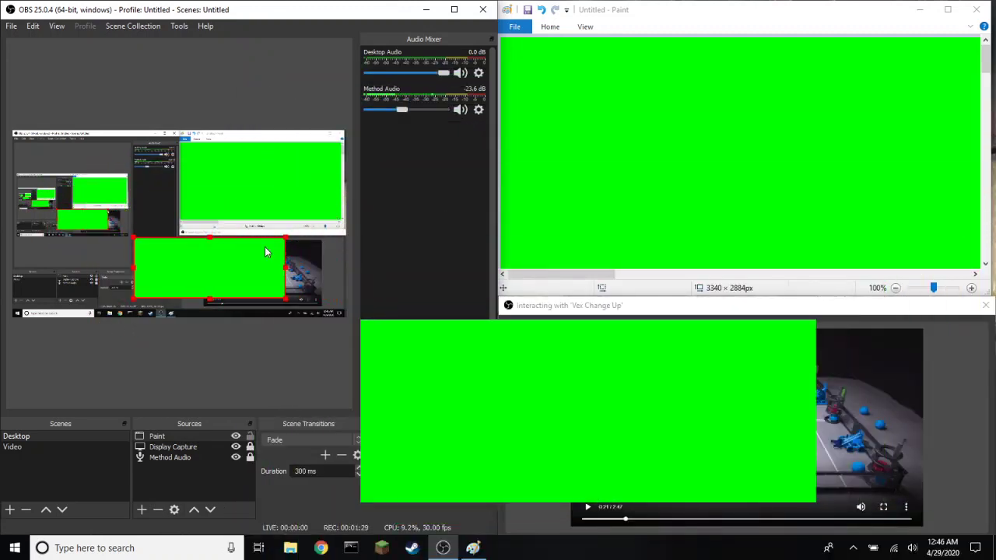
{"action": "left_click_drag", "start_coordinate": [198, 272], "coordinate": [244, 273]}
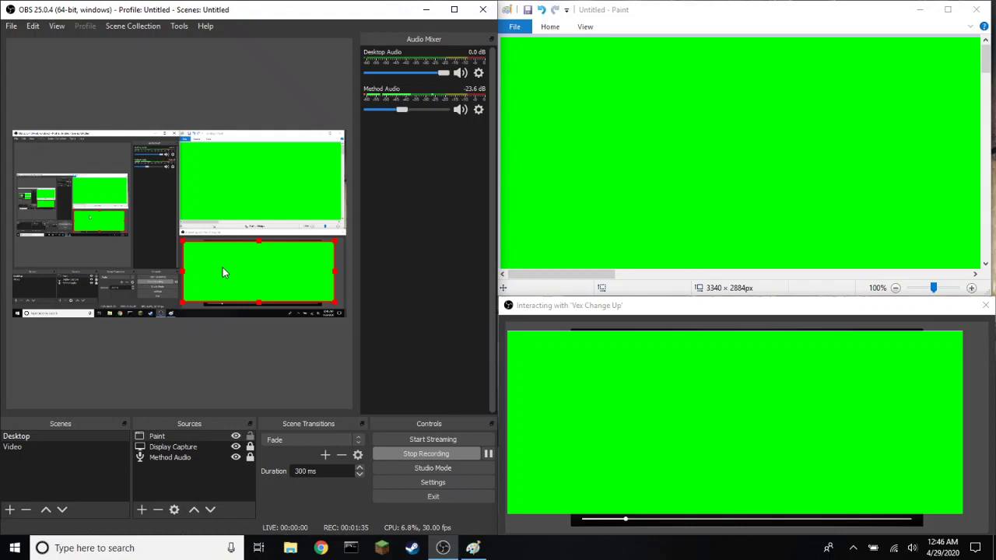
Add a Chroma Key filter to the Paint source.
{"action": "right_click", "coordinate": [222, 274]}
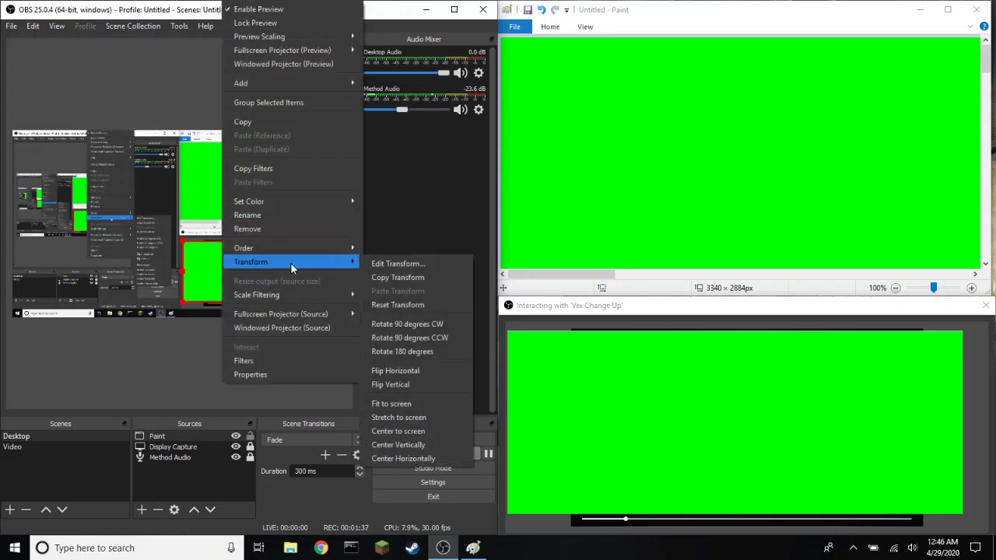
{"action": "left_click", "coordinate": [248, 360]}
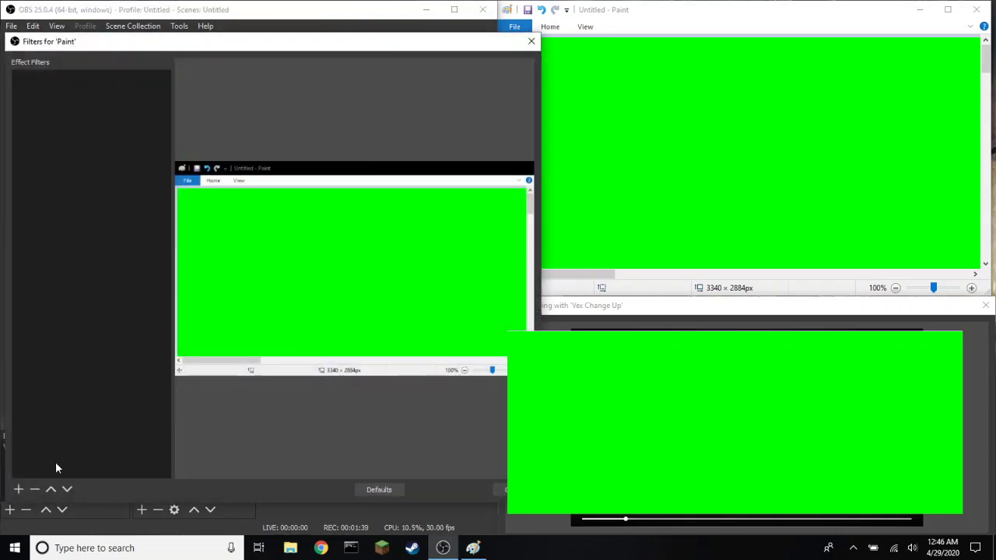
{"action": "mouse_move", "coordinate": [117, 43]}
{"action": "left_mouse_down"}
{"action": "mouse_move", "coordinate": [295, 95]}
{"action": "mouse_move", "coordinate": [236, 33]}
{"action": "mouse_move", "coordinate": [195, 42]}
{"action": "mouse_move", "coordinate": [142, 28]}
{"action": "left_mouse_up"}
{"action": "left_click", "coordinate": [23, 467]}
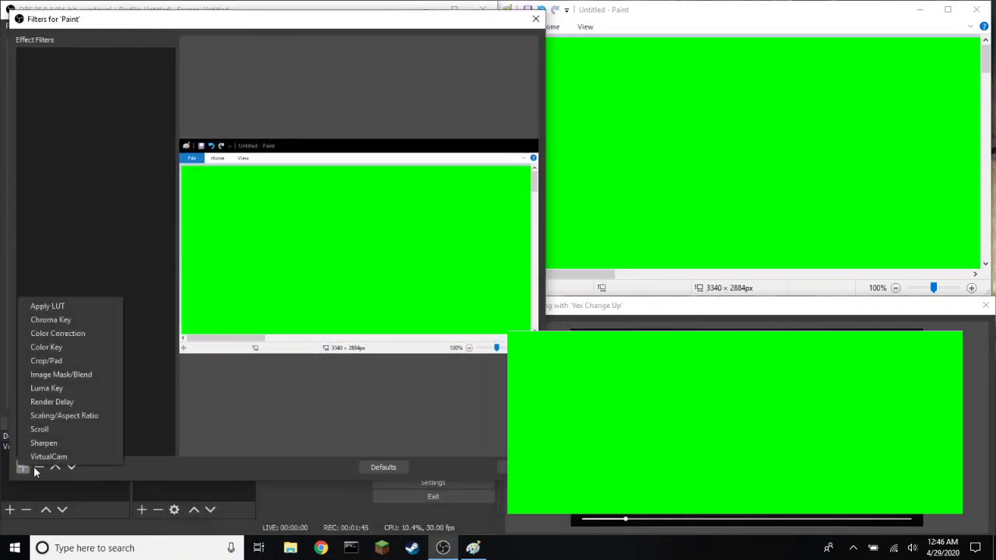
{"action": "left_click", "coordinate": [63, 319]}
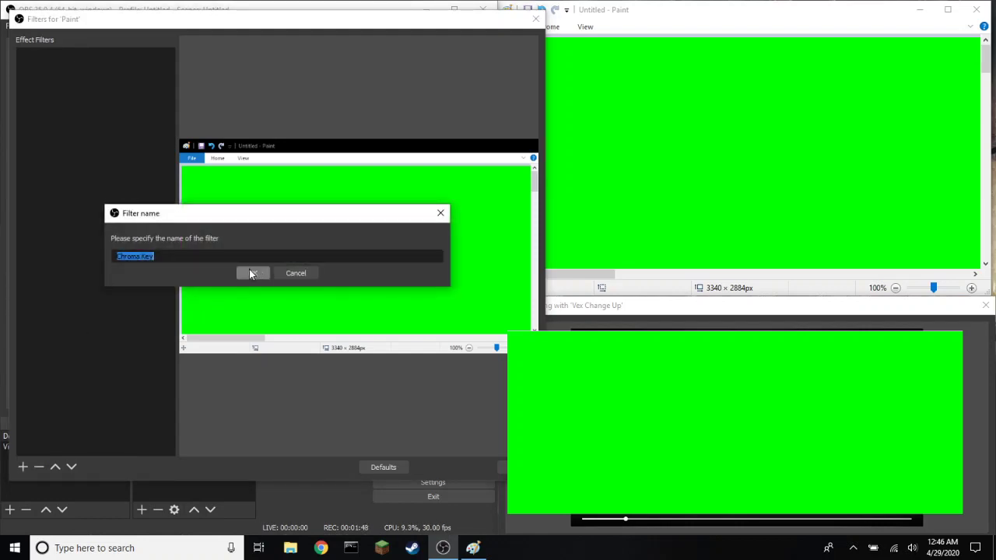
{"action": "left_click", "coordinate": [249, 274]}
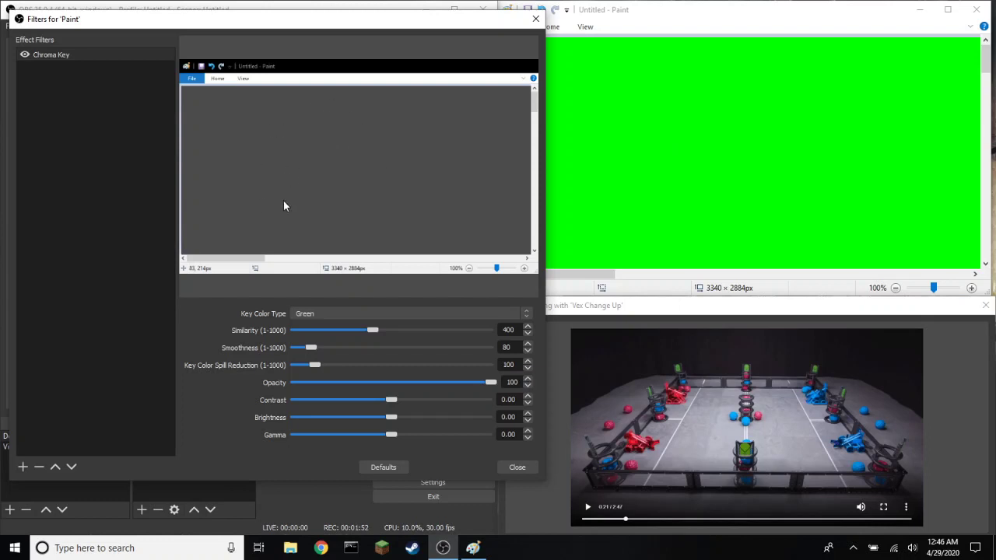
Set the key colour type to Custom, sampling the canvas green #00ff00, and close filters.
{"action": "left_click", "coordinate": [323, 311]}
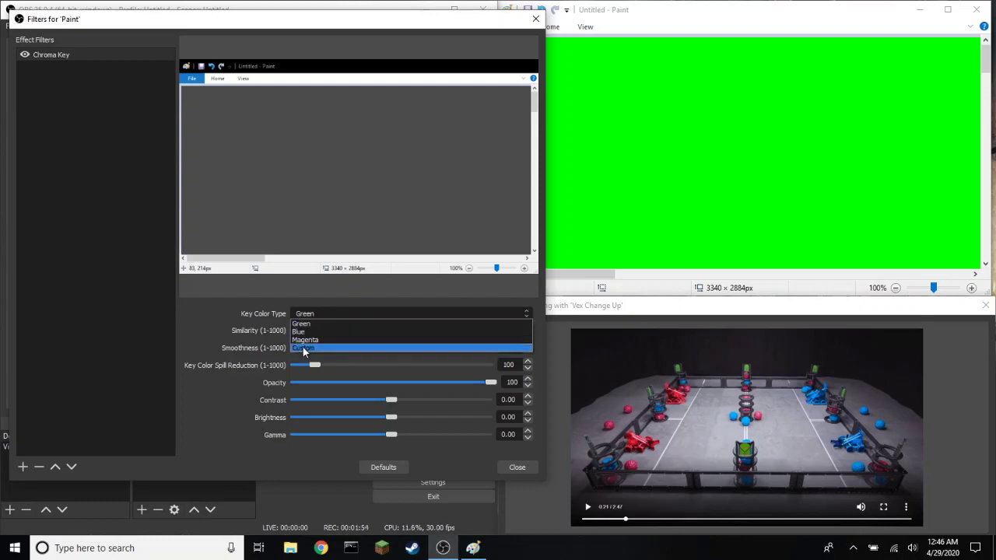
{"action": "left_click", "coordinate": [303, 345]}
{"action": "left_click", "coordinate": [448, 329]}
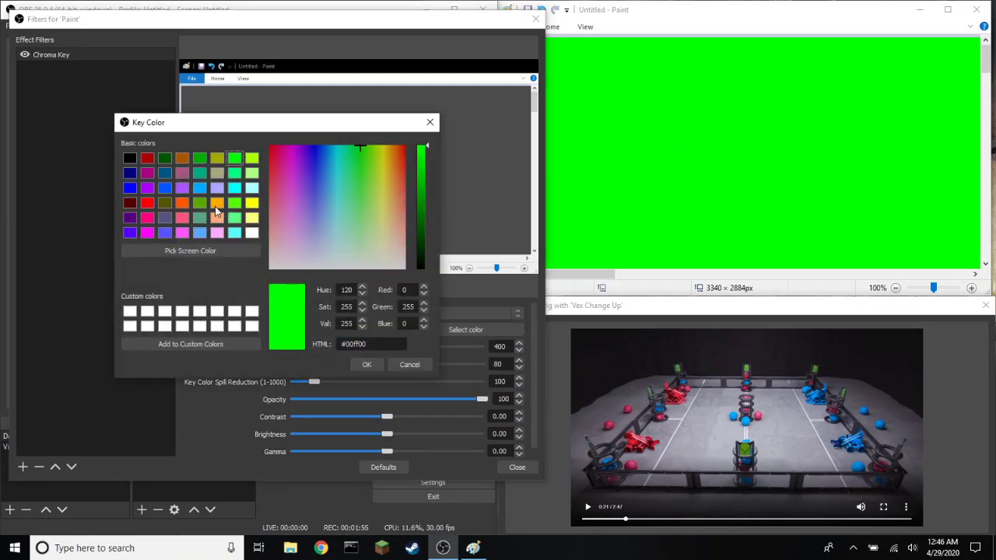
{"action": "left_click", "coordinate": [163, 251]}
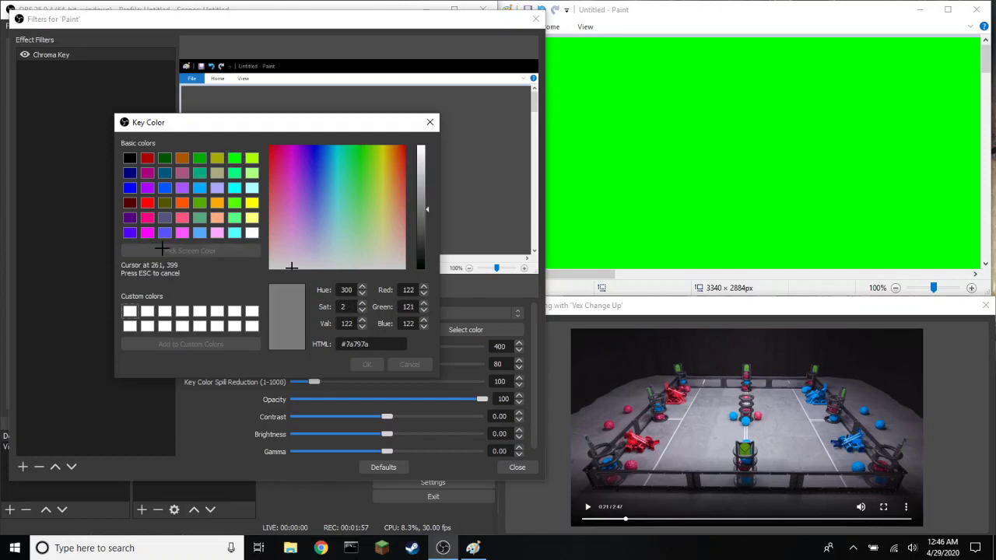
{"action": "left_click", "coordinate": [677, 132]}
{"action": "left_click", "coordinate": [367, 365]}
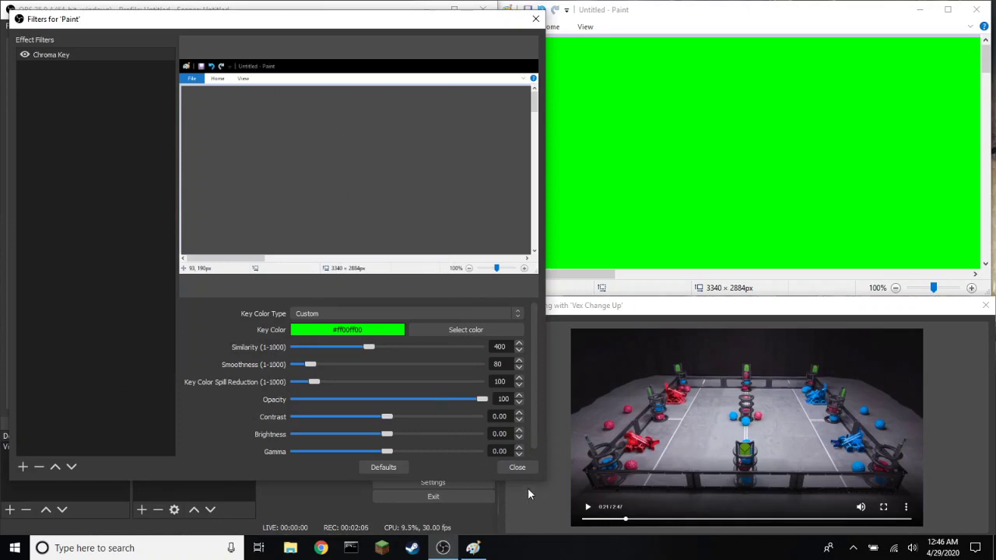
{"action": "left_click", "coordinate": [517, 467]}
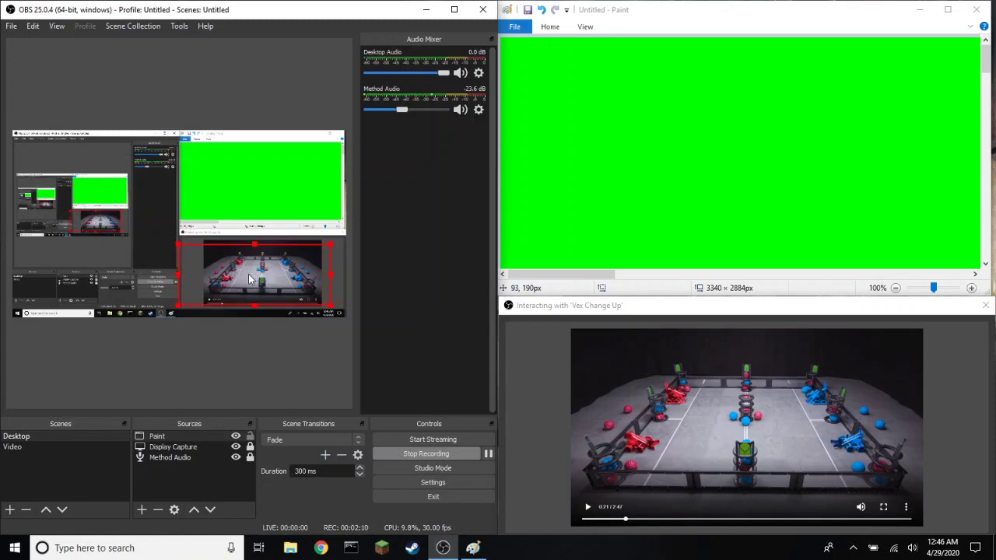
Apply Transform > Stretch to screen so the keyed Paint source fills the entire canvas.
{"action": "left_click_drag", "start_coordinate": [248, 273], "coordinate": [200, 231]}
{"action": "right_click", "coordinate": [198, 228]}
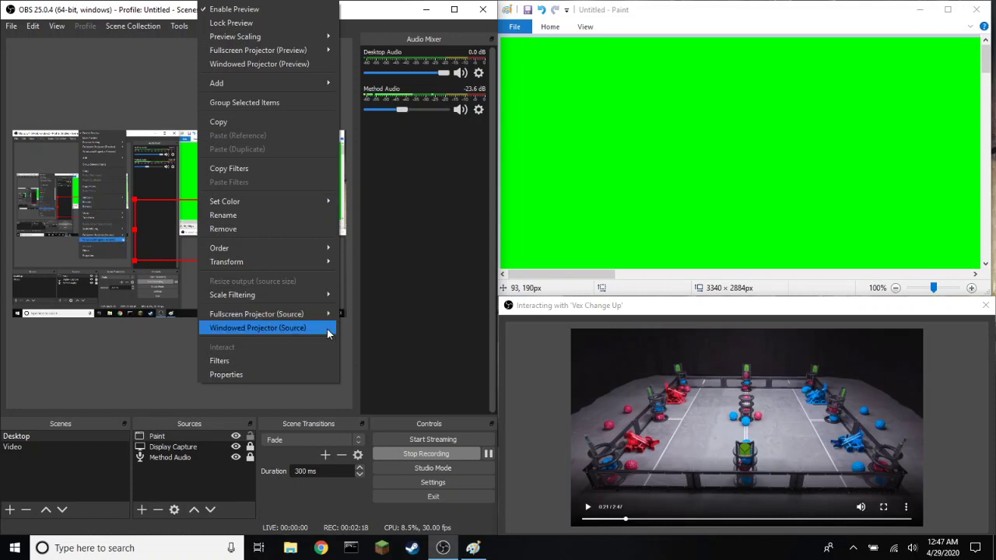
{"action": "mouse_move", "coordinate": [331, 266]}
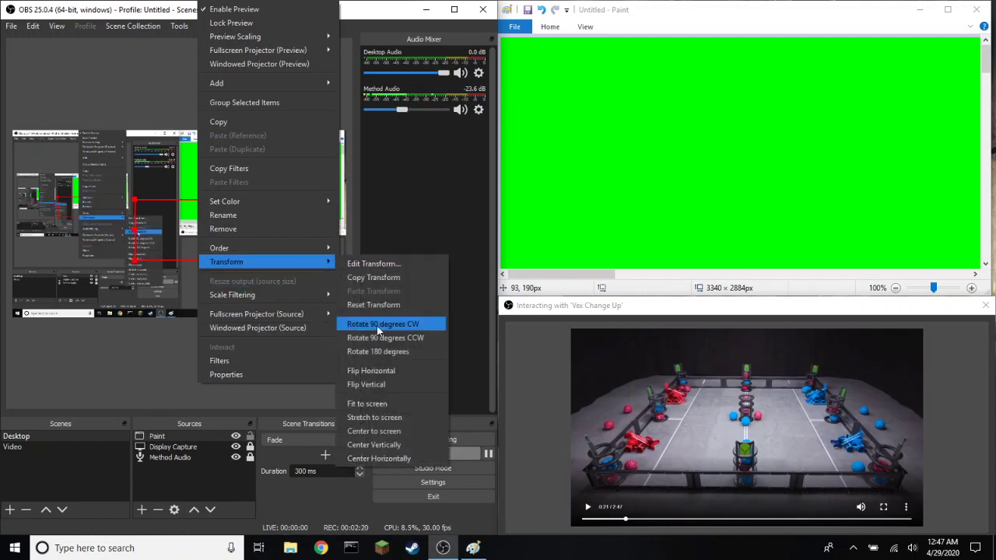
{"action": "left_click", "coordinate": [384, 414]}
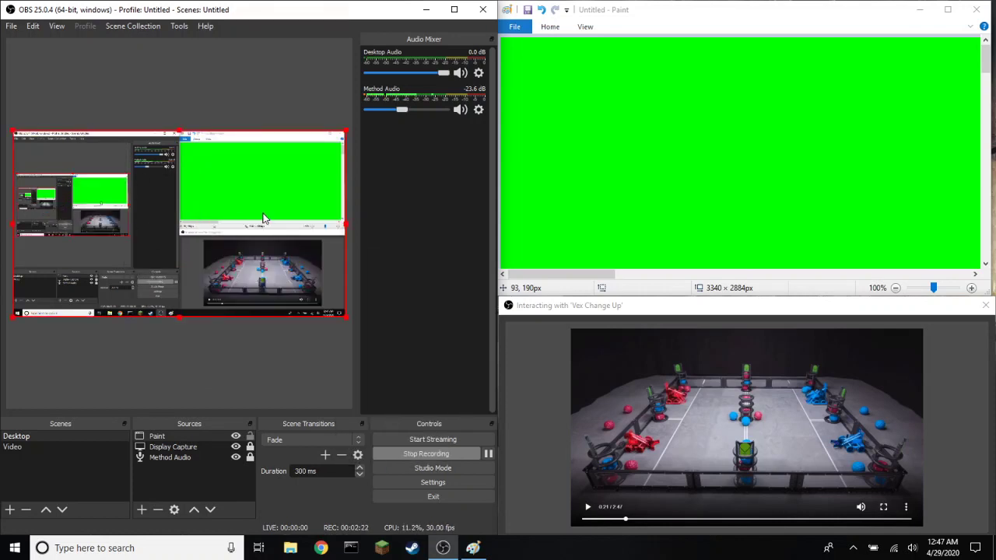
In Paint, choose the Pencil tool, red colour and a thicker line size.
{"action": "left_click", "coordinate": [649, 16]}
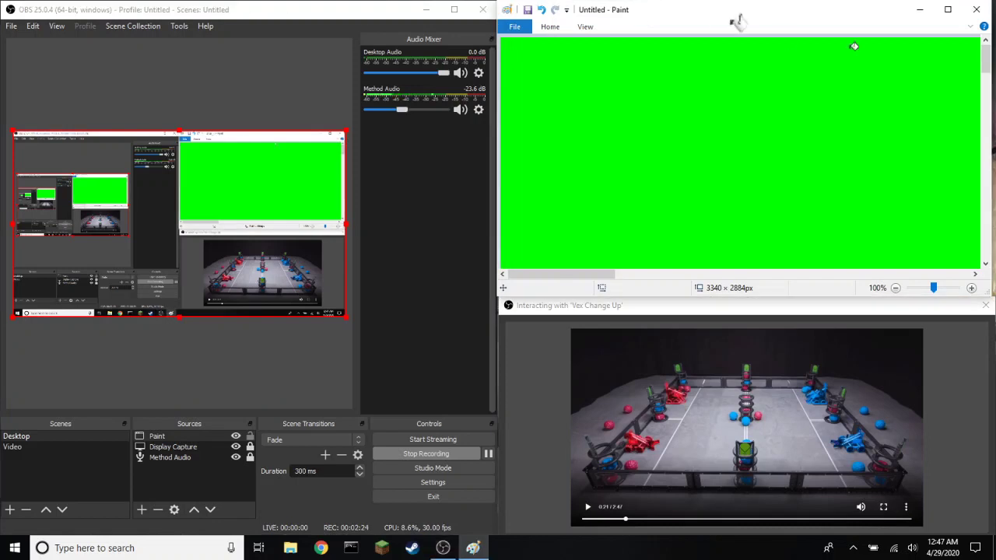
{"action": "left_click", "coordinate": [554, 29]}
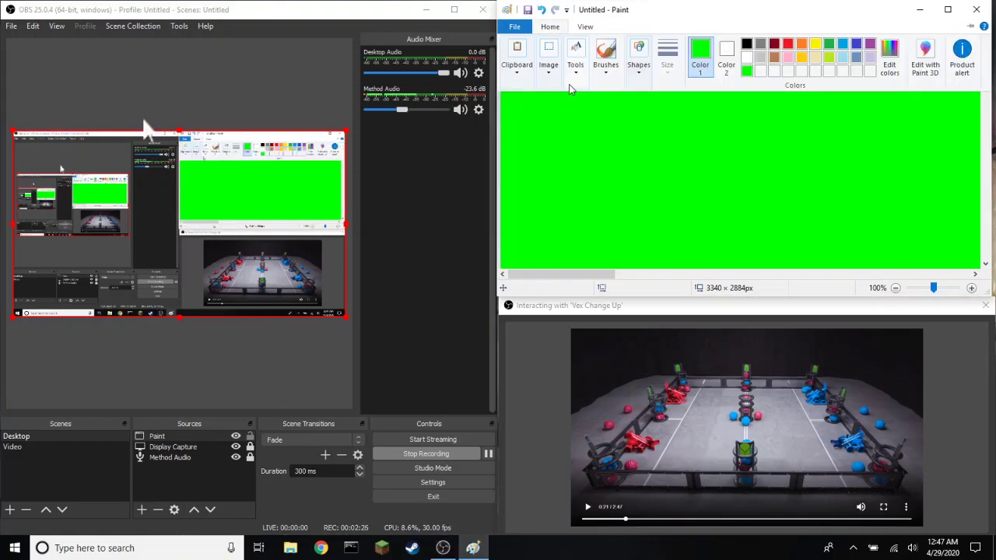
{"action": "left_click", "coordinate": [576, 64]}
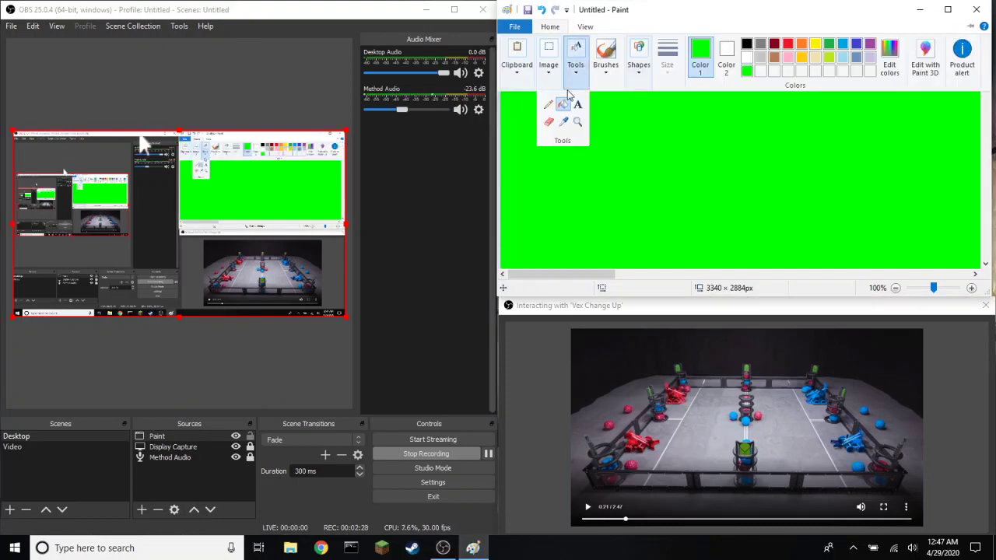
{"action": "left_click", "coordinate": [548, 108]}
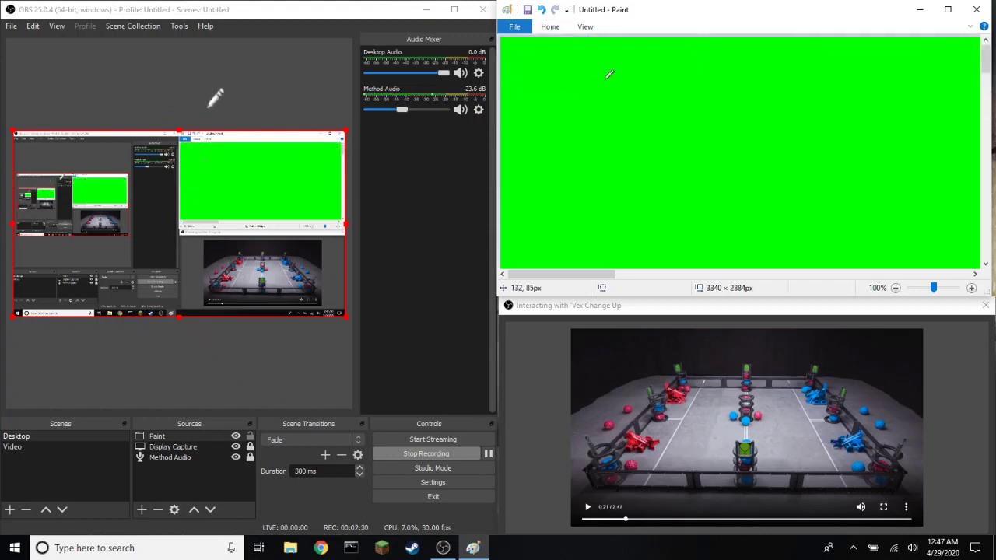
{"action": "left_click", "coordinate": [554, 27]}
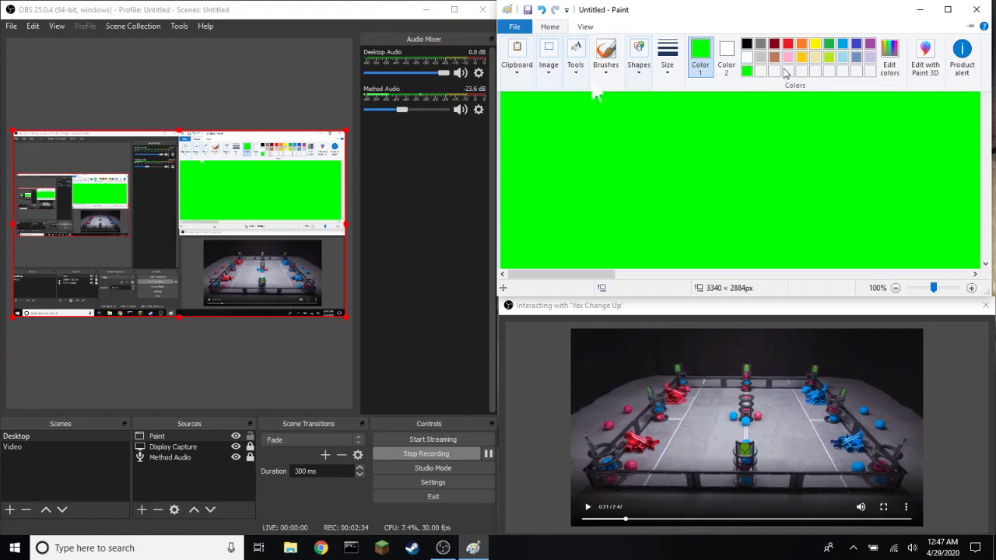
{"action": "left_click", "coordinate": [789, 43]}
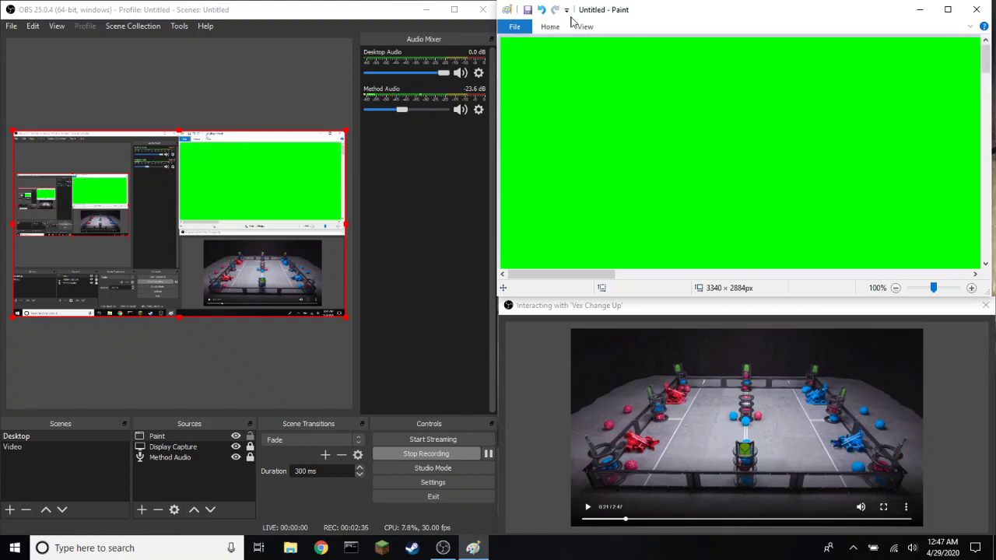
{"action": "left_click", "coordinate": [549, 29]}
{"action": "left_click", "coordinate": [667, 54]}
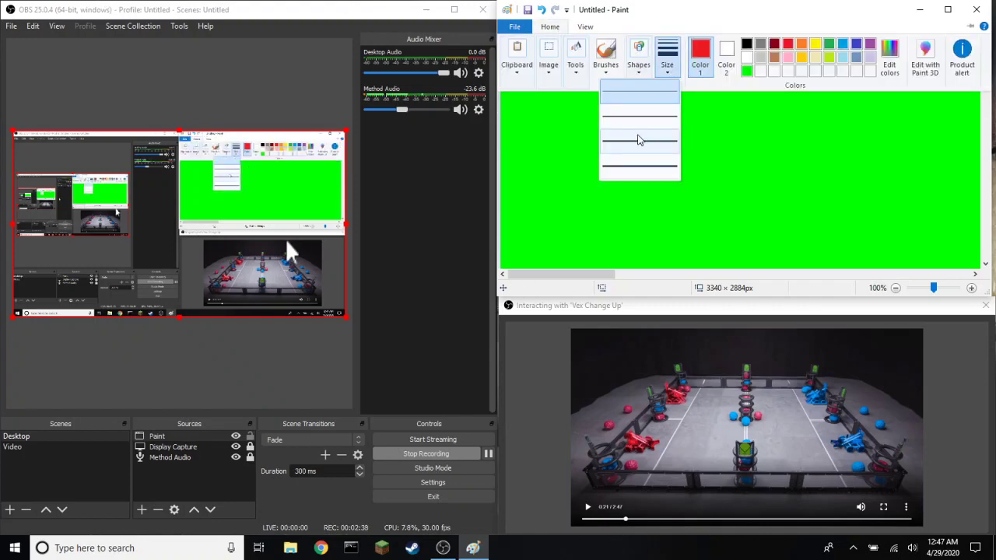
{"action": "left_click", "coordinate": [636, 149]}
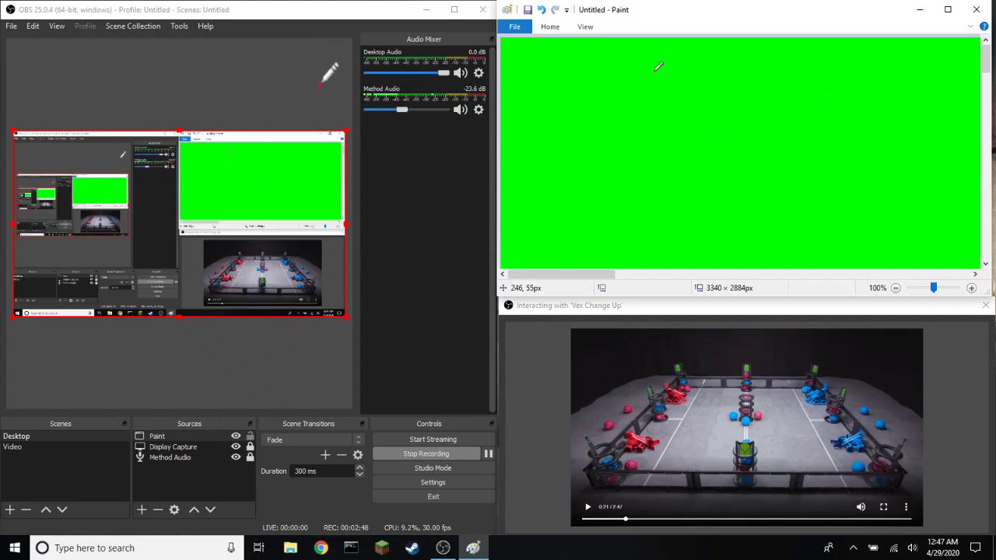
{"action": "mouse_move", "coordinate": [654, 71]}
{"action": "left_mouse_down"}
{"action": "mouse_move", "coordinate": [622, 64]}
{"action": "mouse_move", "coordinate": [566, 101]}
{"action": "mouse_move", "coordinate": [555, 153]}
{"action": "mouse_move", "coordinate": [588, 197]}
{"action": "mouse_move", "coordinate": [644, 181]}
{"action": "mouse_move", "coordinate": [629, 74]}
{"action": "left_mouse_up"}
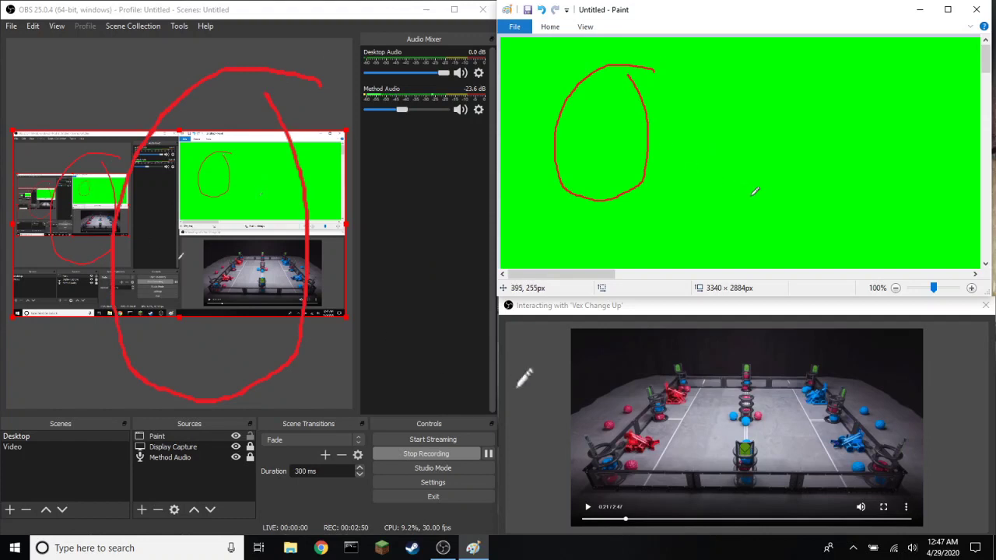
{"action": "mouse_move", "coordinate": [837, 179]}
{"action": "left_mouse_down"}
{"action": "mouse_move", "coordinate": [801, 183]}
{"action": "mouse_move", "coordinate": [790, 214]}
{"action": "mouse_move", "coordinate": [828, 242]}
{"action": "mouse_move", "coordinate": [840, 214]}
{"action": "mouse_move", "coordinate": [831, 179]}
{"action": "left_mouse_up"}
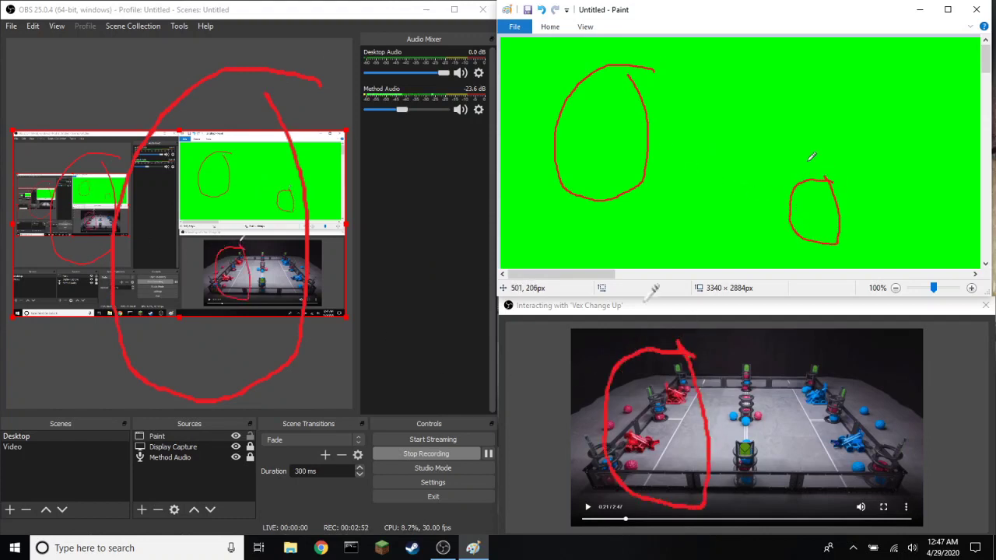
{"action": "key", "text": "ctrl+a"}
{"action": "key", "text": "Delete"}
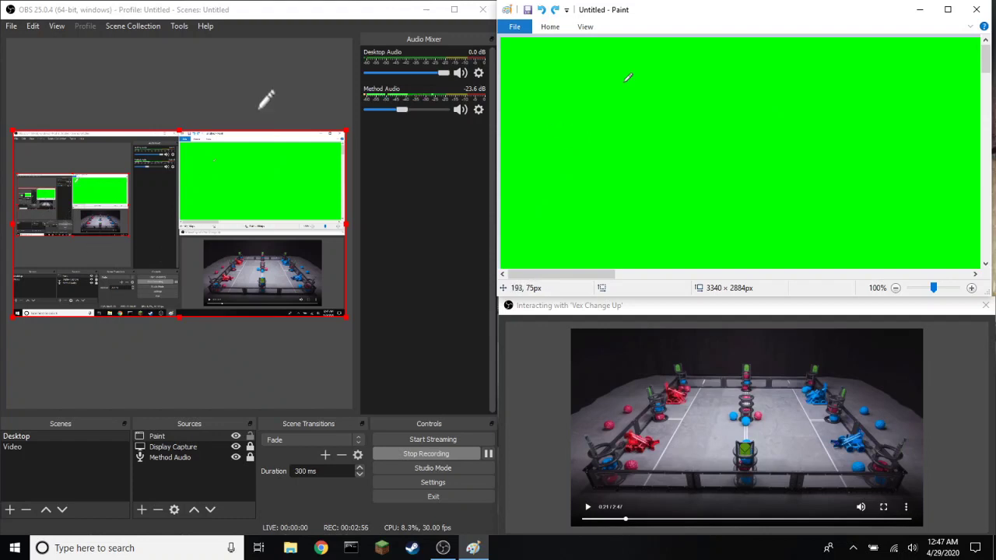
Copy the Paint source from the Sources list, then select the Video scene.
{"action": "left_click", "coordinate": [167, 442]}
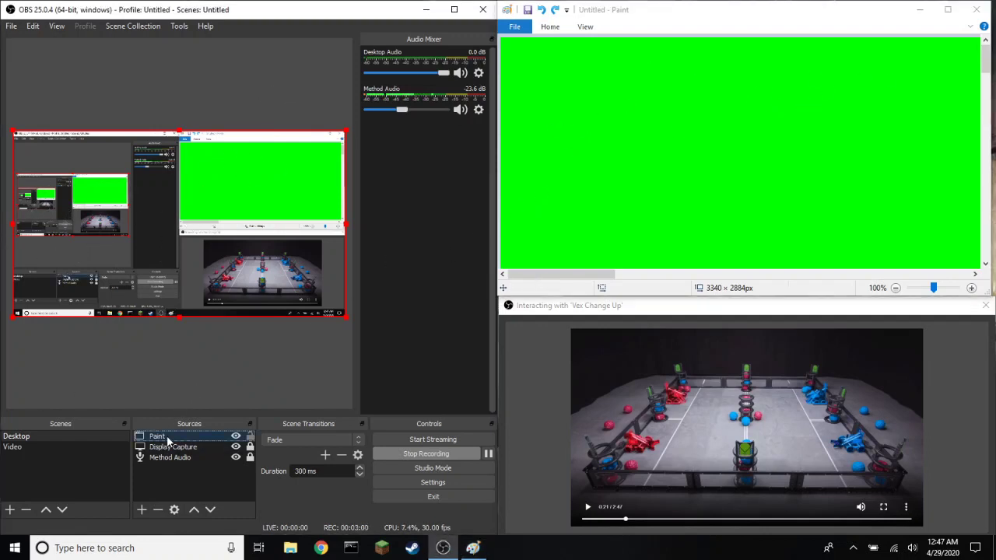
{"action": "right_click", "coordinate": [168, 442]}
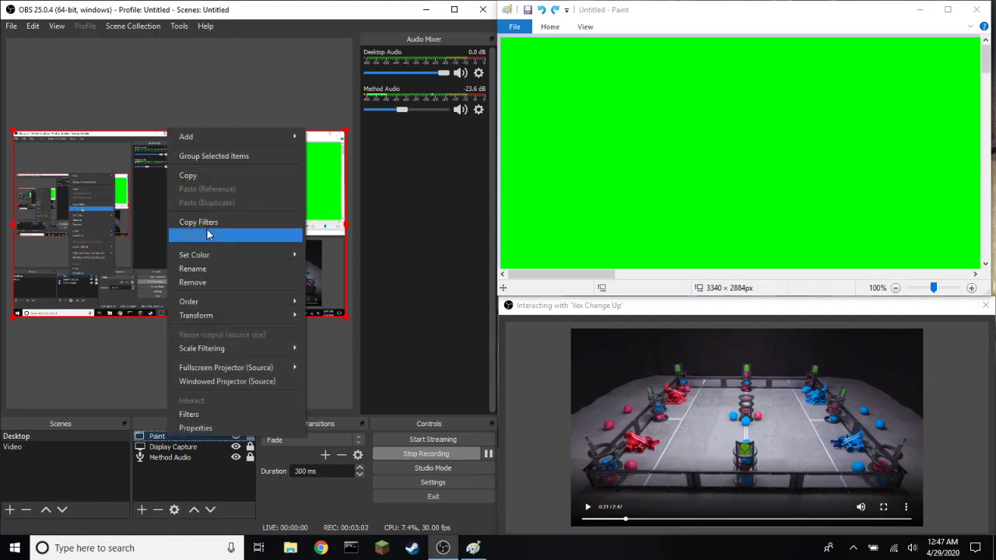
{"action": "left_click", "coordinate": [206, 177]}
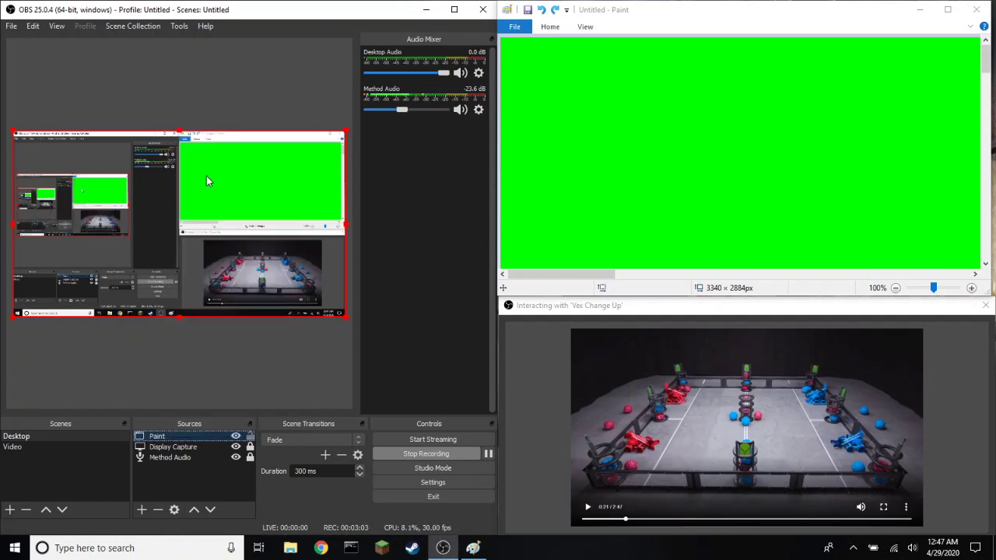
{"action": "left_click", "coordinate": [68, 446]}
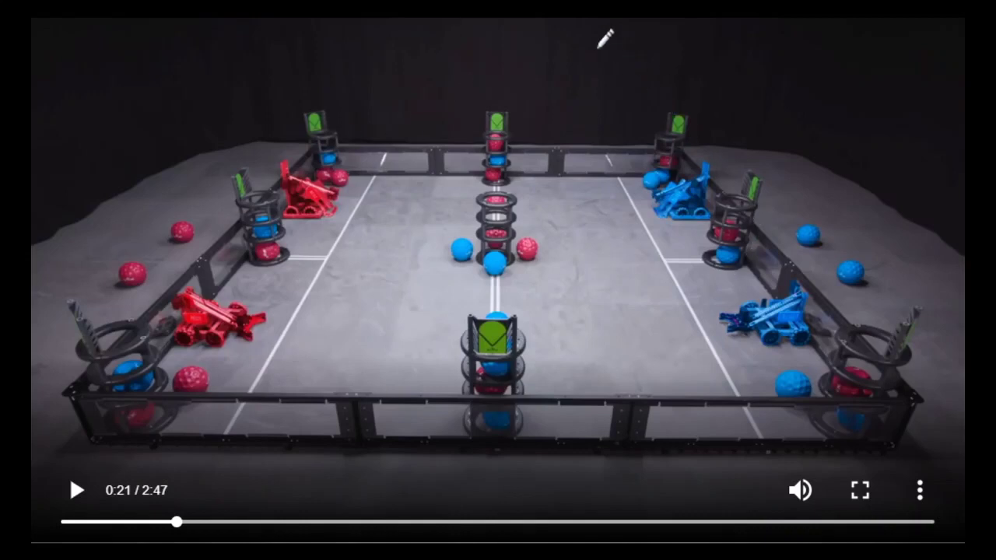
{"action": "mouse_move", "coordinate": [597, 50]}
{"action": "left_mouse_down"}
{"action": "mouse_move", "coordinate": [443, 16]}
{"action": "mouse_move", "coordinate": [331, 57]}
{"action": "mouse_move", "coordinate": [287, 197]}
{"action": "mouse_move", "coordinate": [442, 378]}
{"action": "mouse_move", "coordinate": [650, 292]}
{"action": "mouse_move", "coordinate": [401, 280]}
{"action": "mouse_move", "coordinate": [222, 308]}
{"action": "mouse_move", "coordinate": [459, 253]}
{"action": "left_mouse_up"}
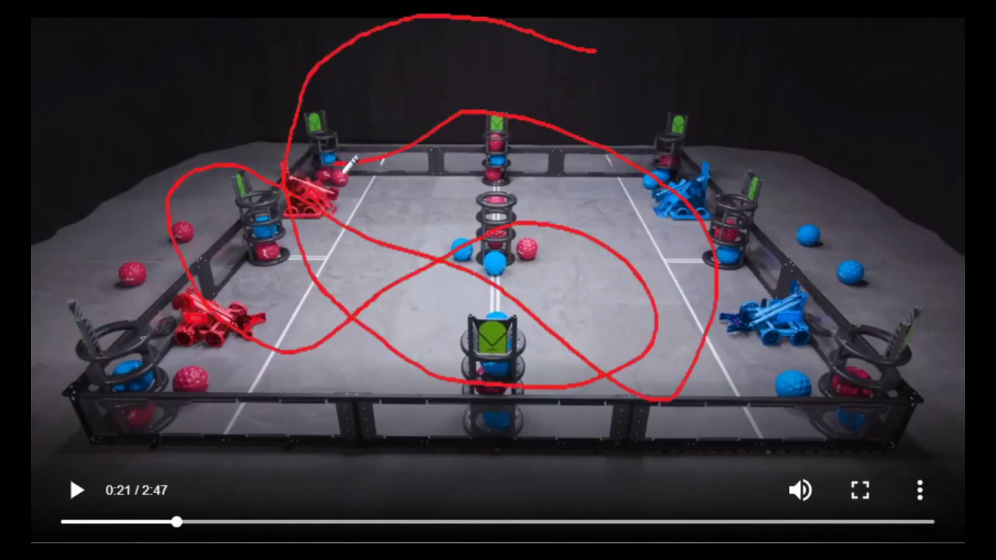
{"action": "key", "text": "e"}
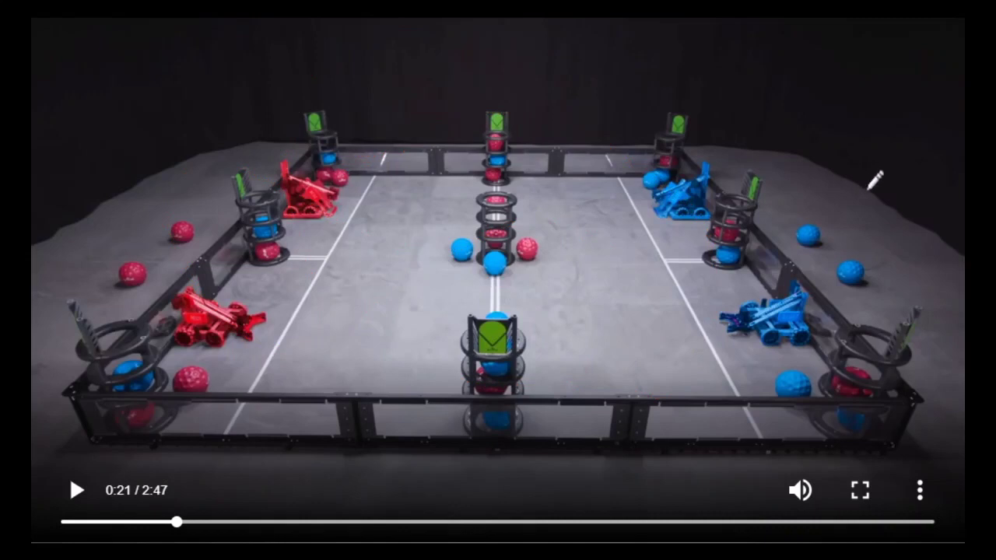